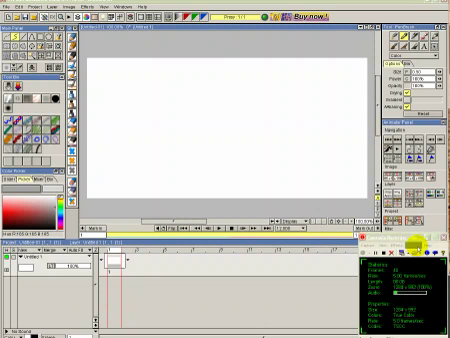
Drag the project info window down toward the bottom of the screen.
left_click_drag(422, 237, 423, 322)
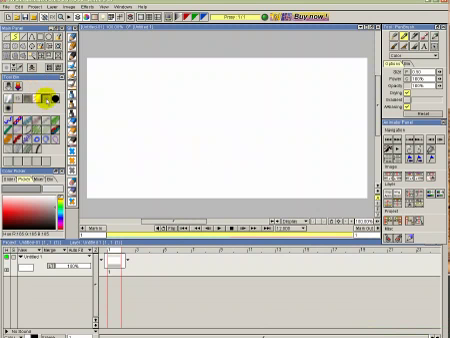
Pencil-sketch a zigzag, a hatching scribble, left-side strokes and a central oval.
mouse_move(252, 118)
left_mouse_down()
mouse_move(205, 107)
mouse_move(177, 158)
left_mouse_up()
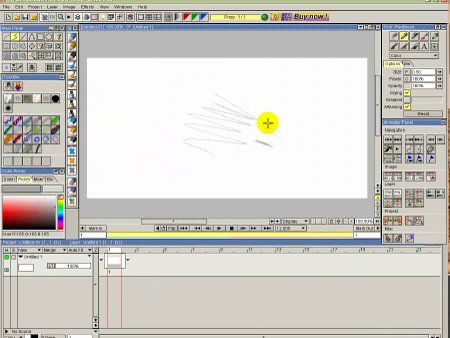
left_click_drag(275, 119, 268, 140)
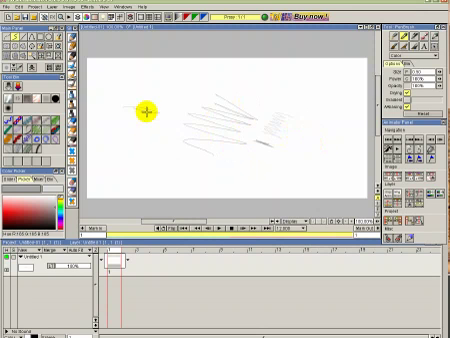
mouse_move(146, 112)
left_mouse_down()
mouse_move(135, 120)
mouse_move(181, 146)
mouse_move(157, 147)
left_mouse_up()
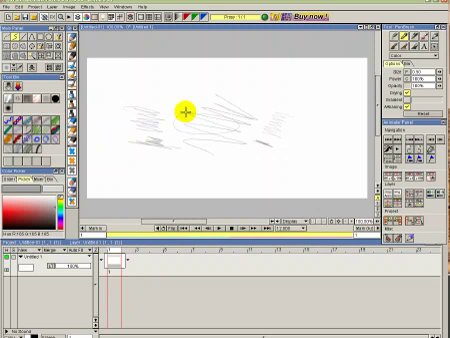
left_click_drag(186, 112, 192, 133)
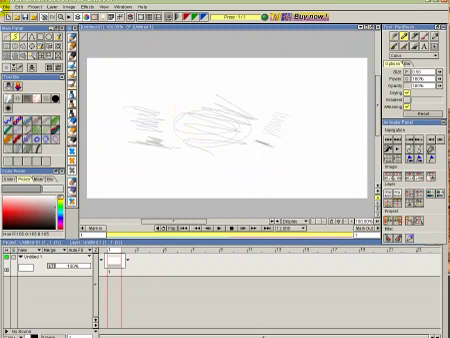
left_click(5, 6)
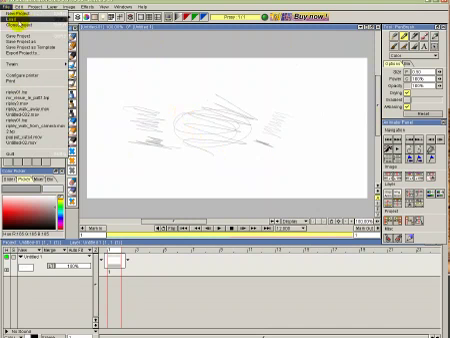
left_click(18, 14)
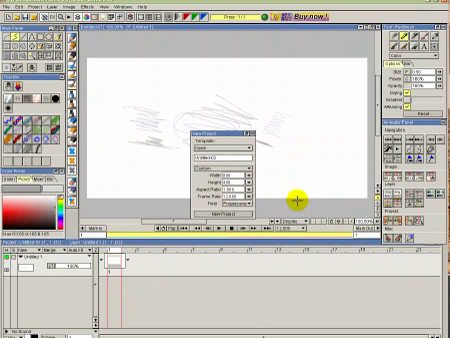
left_click(233, 203)
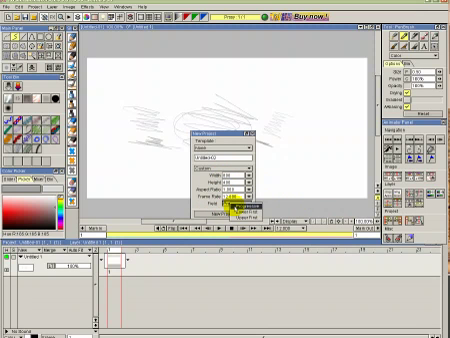
left_click(237, 207)
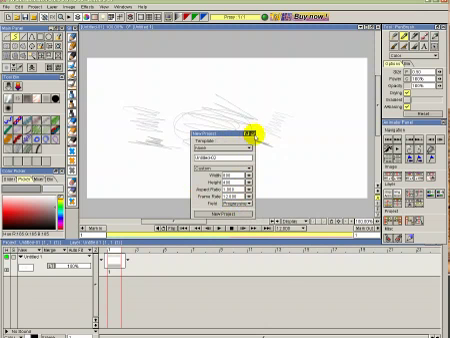
left_click(215, 148)
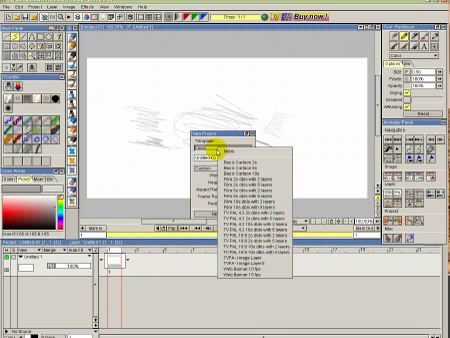
left_click(213, 146)
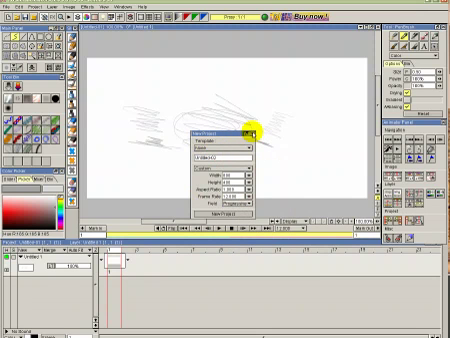
left_click(252, 131)
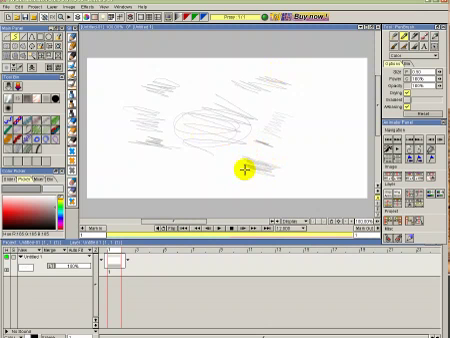
Add a hatching pencil stroke below-right of the ellipse.
mouse_move(258, 166)
left_mouse_down()
mouse_move(270, 180)
mouse_move(218, 167)
left_mouse_up()
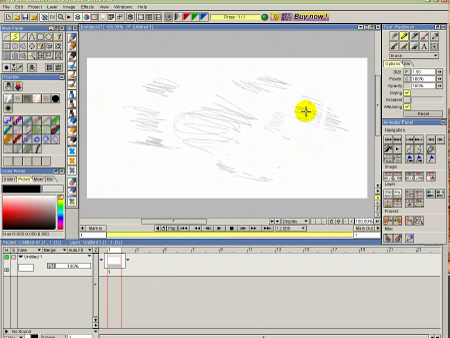
Airbrush a red blob at upper left, then erase part of the lower red wash.
left_click(30, 99)
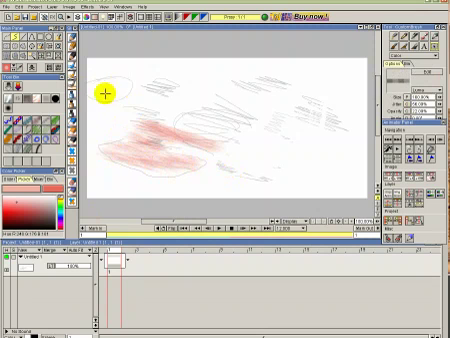
mouse_move(103, 90)
left_mouse_down()
mouse_move(123, 90)
mouse_move(108, 85)
left_mouse_up()
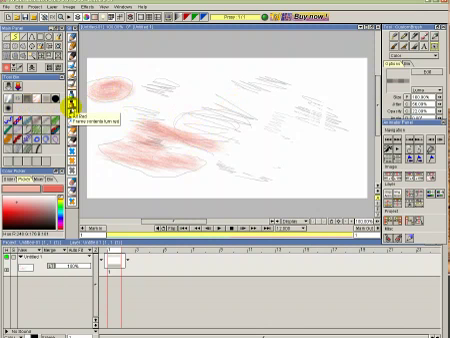
left_click(72, 103)
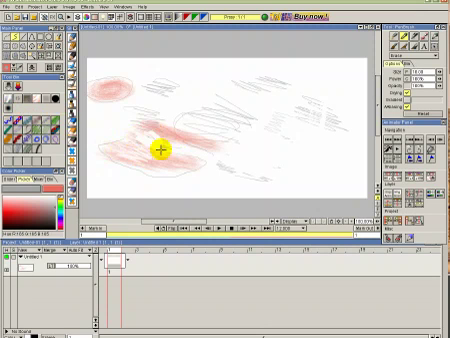
left_click_drag(160, 149, 127, 150)
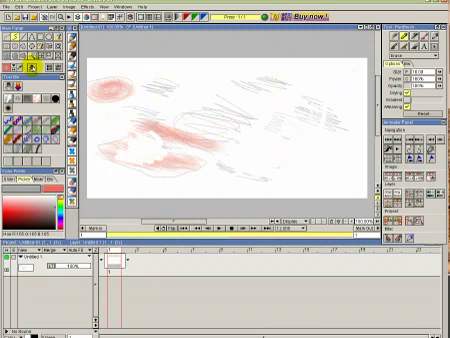
Clear the image and extend the layer to about 20 empty frames.
left_click(31, 68)
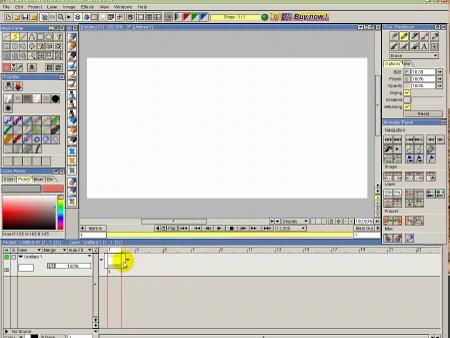
left_click_drag(128, 262, 393, 261)
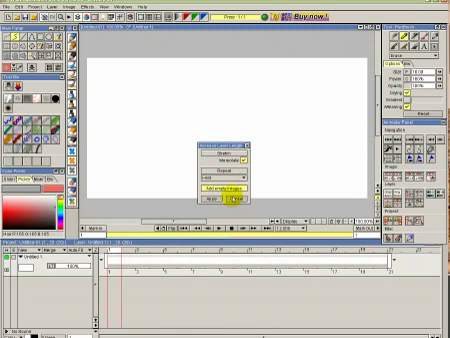
left_click(212, 198)
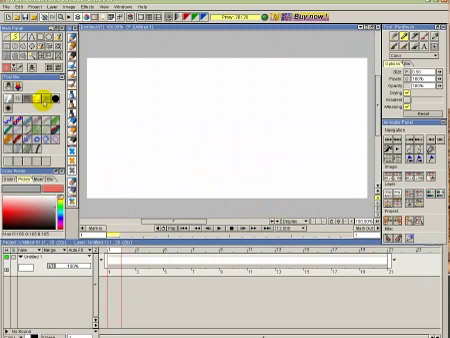
Draw a low wave line on the first frame, step forward, and enable the Light Table.
mouse_move(270, 168)
left_mouse_down()
mouse_move(175, 170)
mouse_move(164, 189)
left_mouse_up()
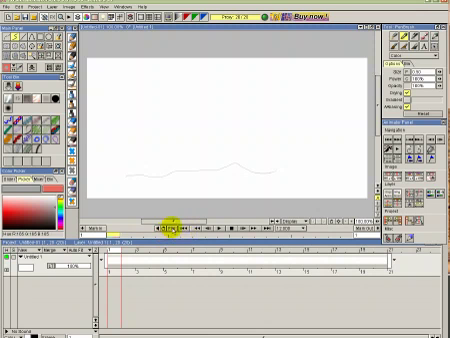
left_click(175, 224)
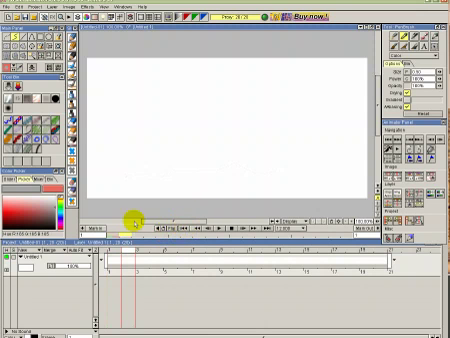
key("l")
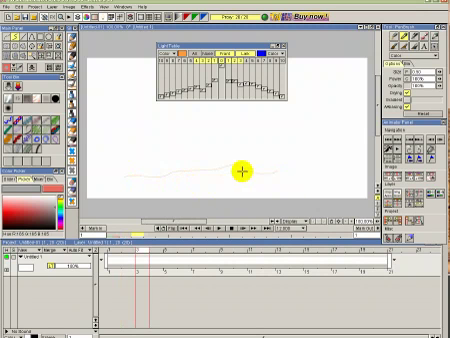
Trace a higher wave, a rising hump and a curling crest over the onion skins.
left_click_drag(238, 158, 207, 168)
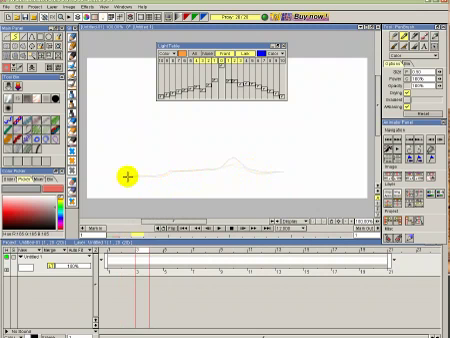
left_click_drag(214, 169, 288, 170)
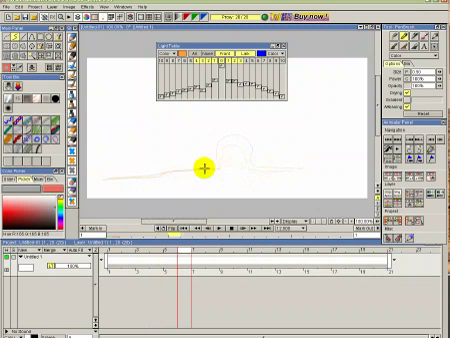
mouse_move(196, 151)
left_mouse_down()
mouse_move(269, 121)
mouse_move(257, 153)
left_mouse_up()
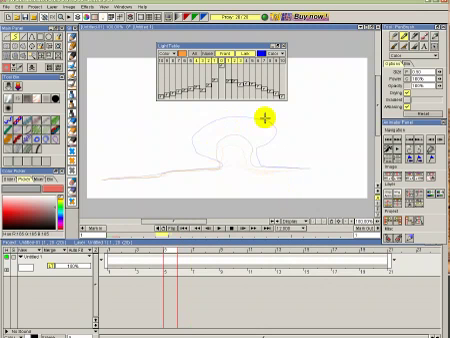
Step back and forth through the wave frames to review the rising motion.
key("Left")
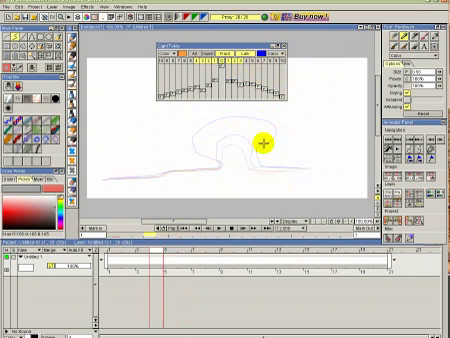
key("Left")
key("Left")
key("Left")
key("Right")
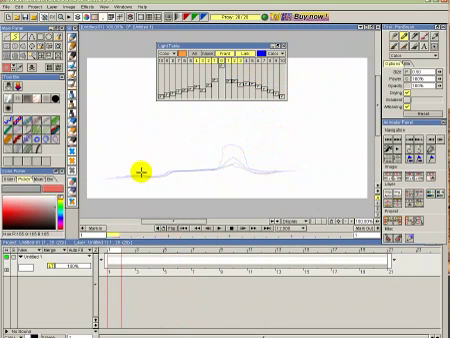
key("Right")
key("Right")
key("Right")
key("Right")
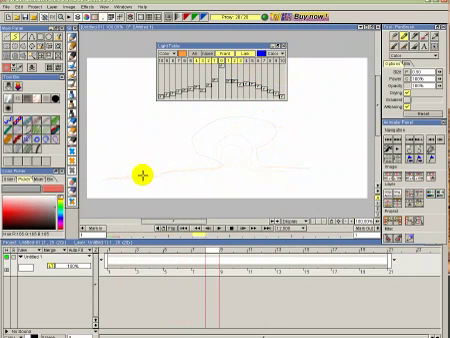
key("Left")
key("Left")
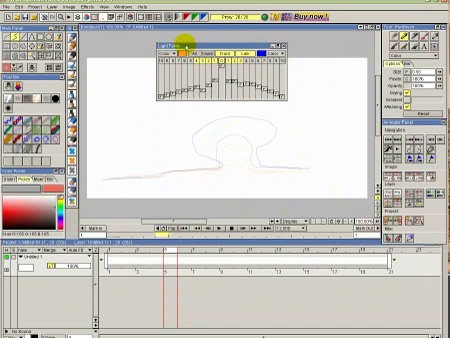
Drag the Light Table panel up to the top-left of the canvas area.
left_click_drag(187, 43, 112, 31)
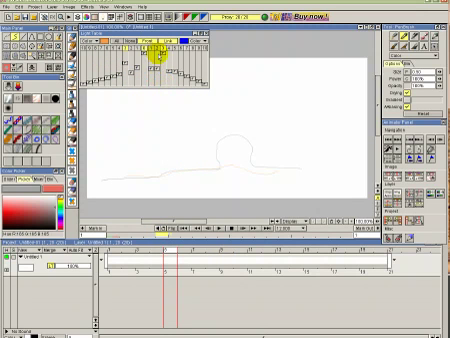
Scrub the timeline through the wave frames and enable one more onion-skin frame.
left_click(162, 251)
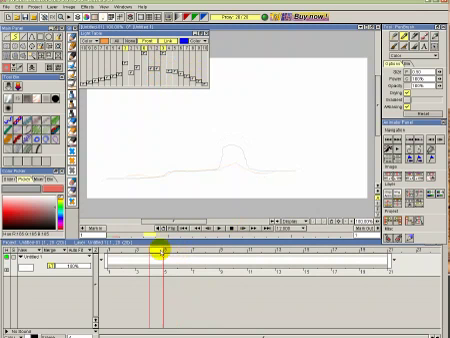
left_click_drag(162, 251, 148, 253)
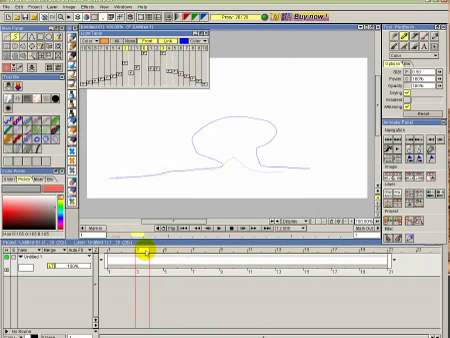
left_click_drag(148, 253, 160, 245)
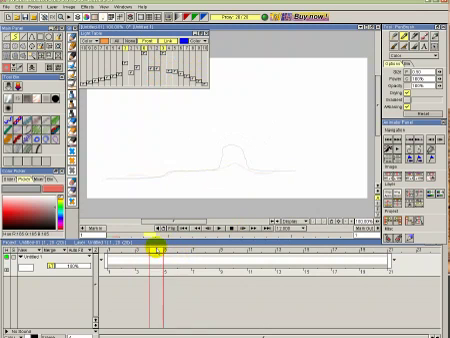
left_click(148, 245)
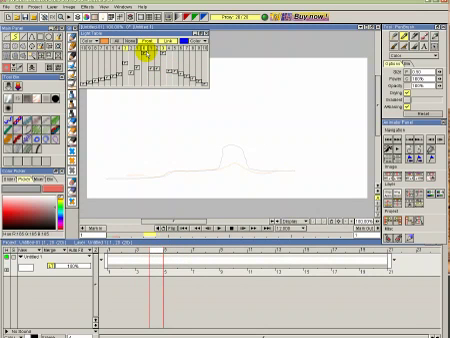
left_click(150, 50)
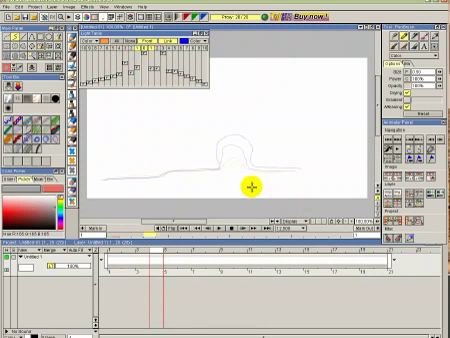
mouse_move(148, 235)
left_mouse_down()
mouse_move(117, 237)
mouse_move(178, 228)
left_mouse_up()
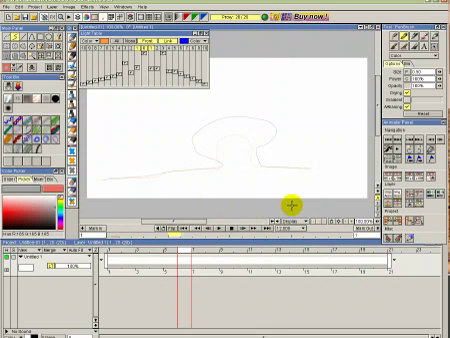
Flip through the wave frames with the buttons below the canvas, ending on the curling crest.
left_click(341, 222)
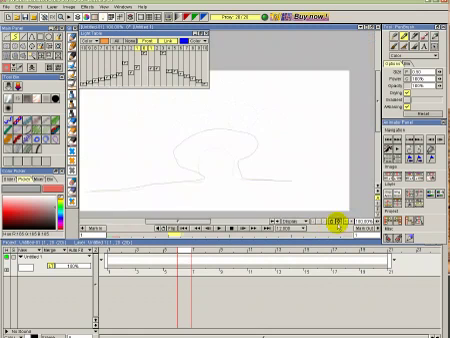
left_click(338, 221)
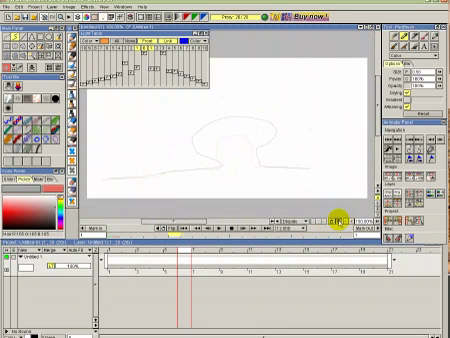
left_click(340, 220)
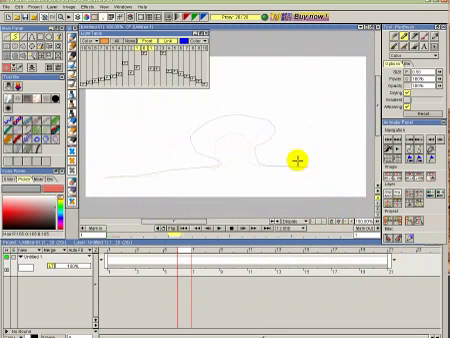
left_click(338, 220)
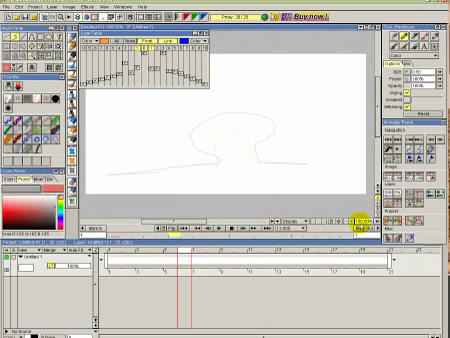
Pan the canvas up and back, zoom in and out several steps, then reset to 100%.
left_click(338, 220)
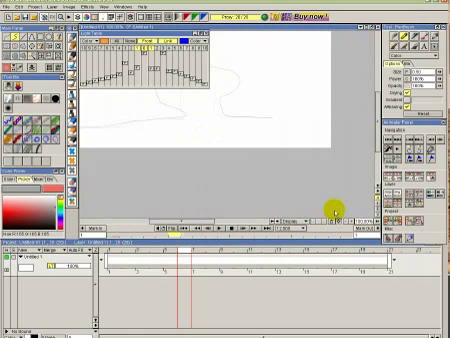
left_click(355, 222)
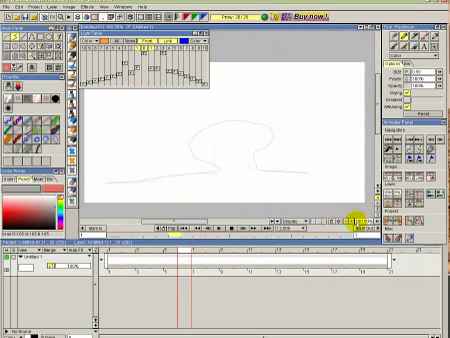
left_click(381, 220)
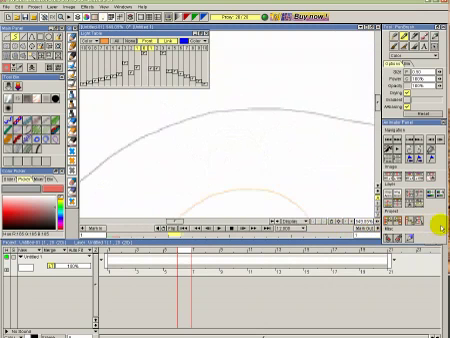
left_click(372, 214)
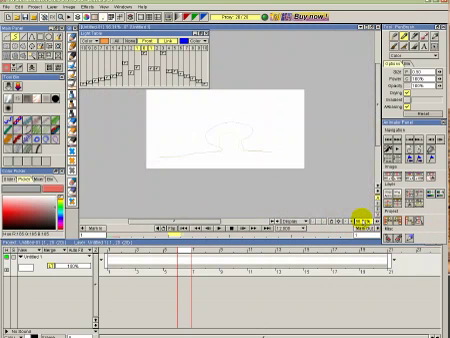
left_click(360, 214)
left_click(372, 214)
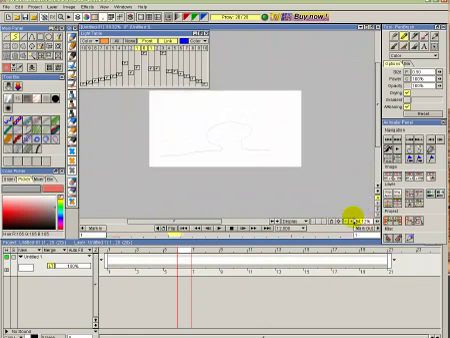
left_click(372, 214)
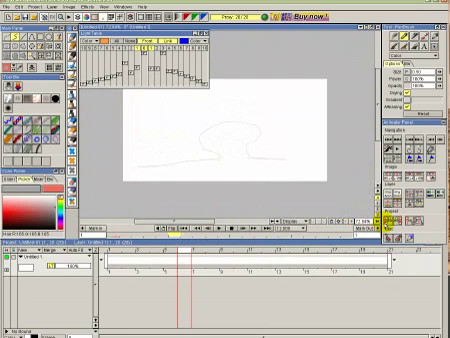
left_click(378, 220)
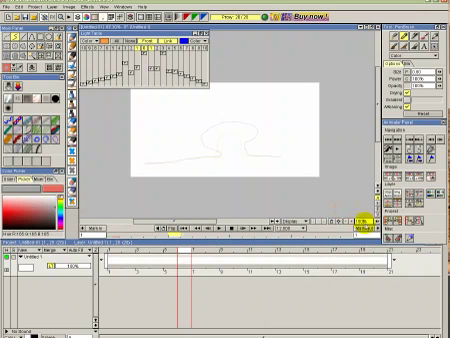
left_click(360, 217)
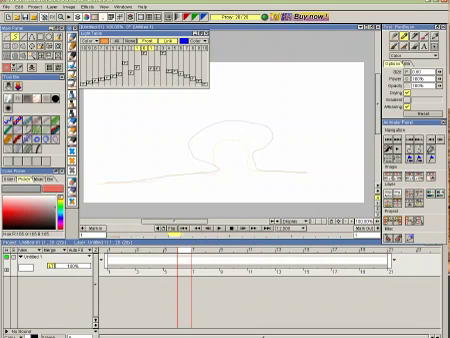
scroll(230, 140, "down", 3)
scroll(230, 140, "up", 5)
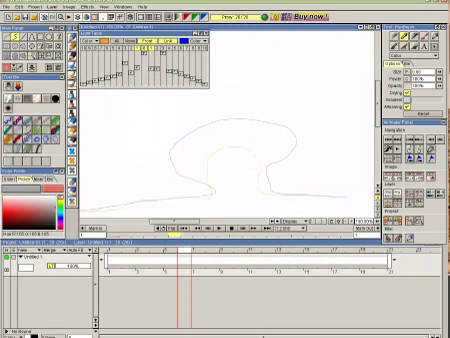
scroll(230, 140, "down", 4)
scroll(230, 140, "up", 3)
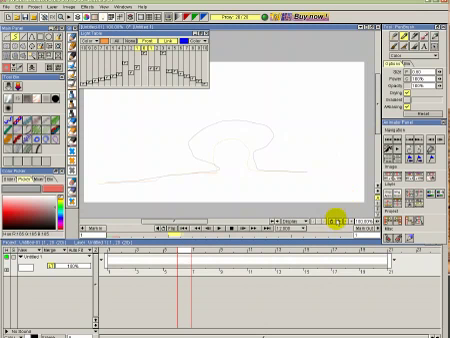
Step to another frame of the rising wave animation.
left_click(338, 219)
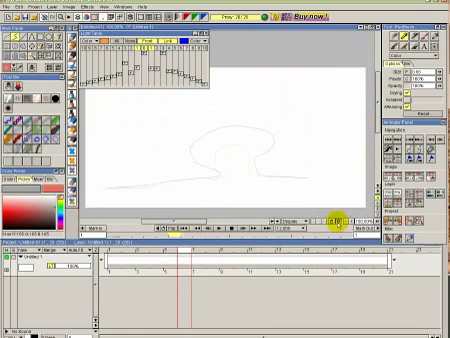